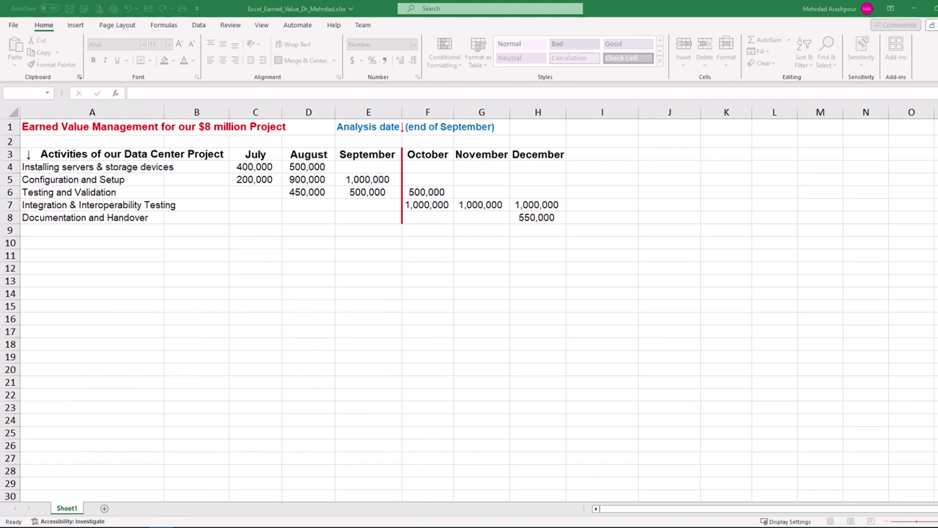
Highlight the activity list, the July–December schedule and the end-of-September analysis date.
{"action": "left_click", "coordinate": [46, 154]}
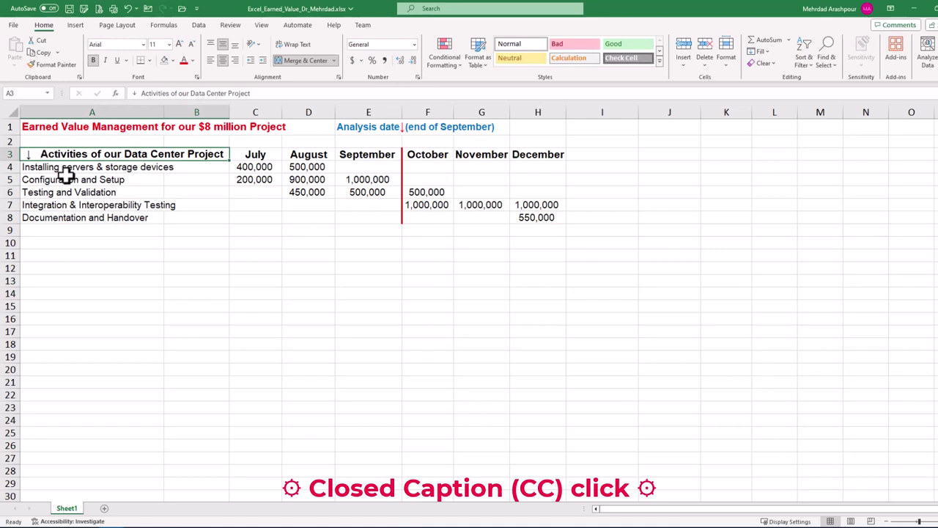
{"action": "left_click_drag", "start_coordinate": [73, 167], "coordinate": [79, 211]}
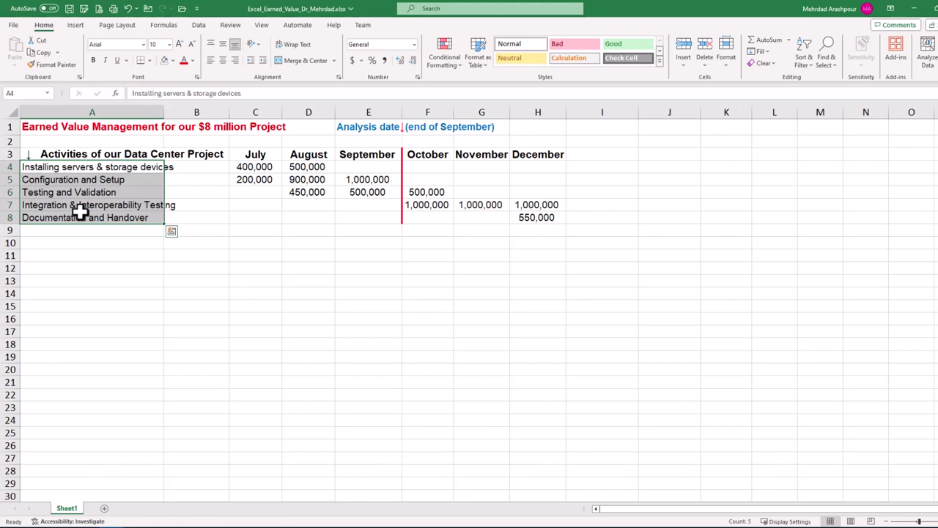
{"action": "left_click", "coordinate": [254, 156]}
{"action": "left_click_drag", "start_coordinate": [254, 156], "coordinate": [532, 222]}
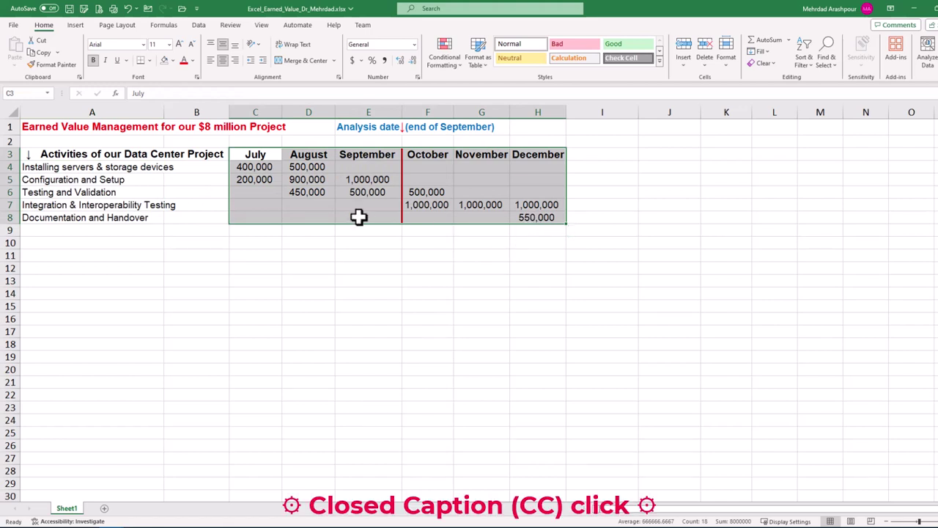
{"action": "left_click", "coordinate": [374, 155]}
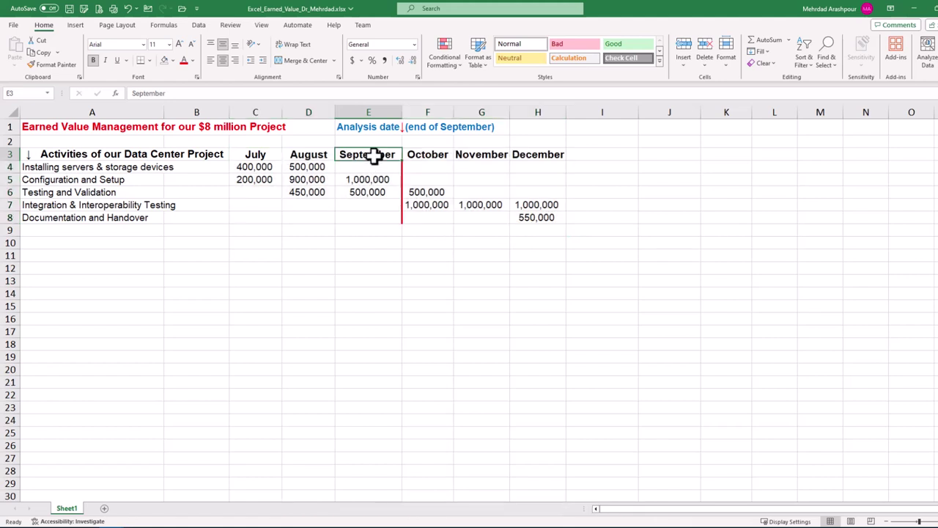
{"action": "left_click_drag", "start_coordinate": [374, 155], "coordinate": [342, 222]}
{"action": "left_click_drag", "start_coordinate": [366, 126], "coordinate": [460, 128]}
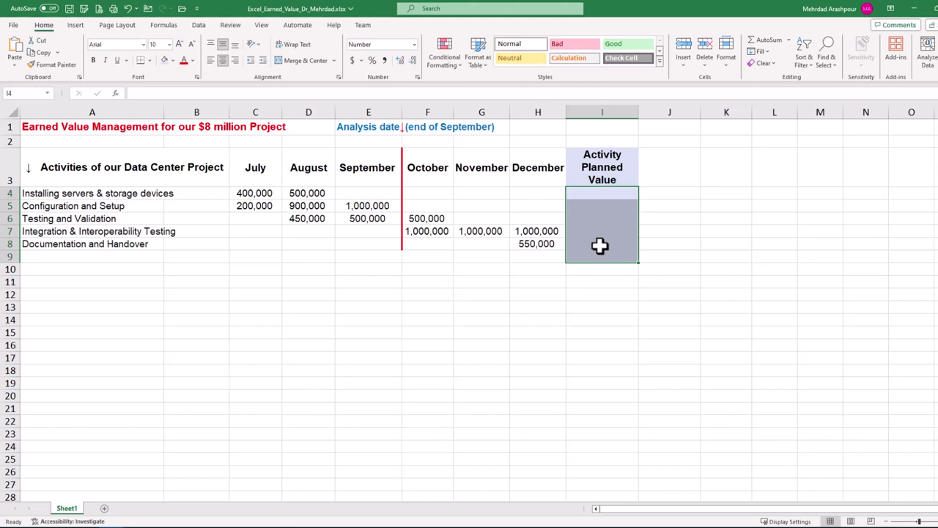
Total the first activity's July–December amounts with SUM in I4 and fill it down to I8.
{"action": "left_click", "coordinate": [599, 193]}
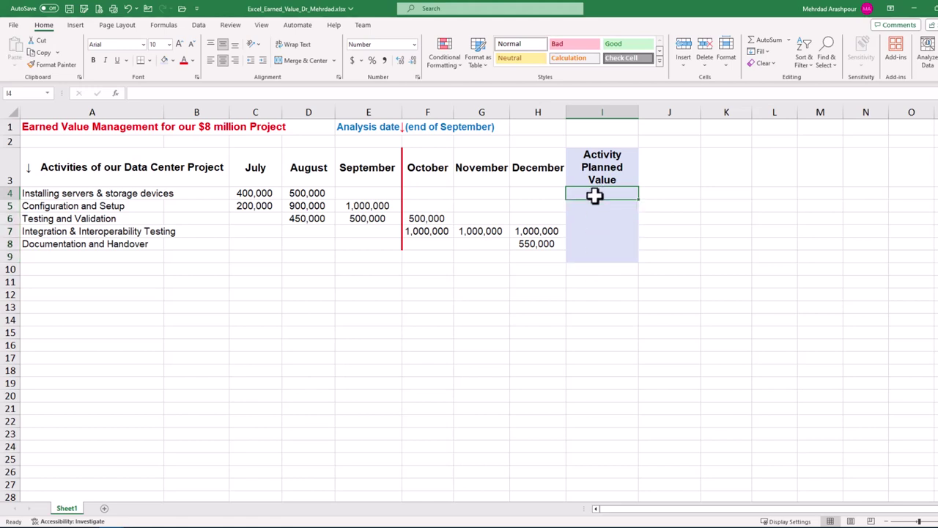
{"action": "type", "text": "=sum"}
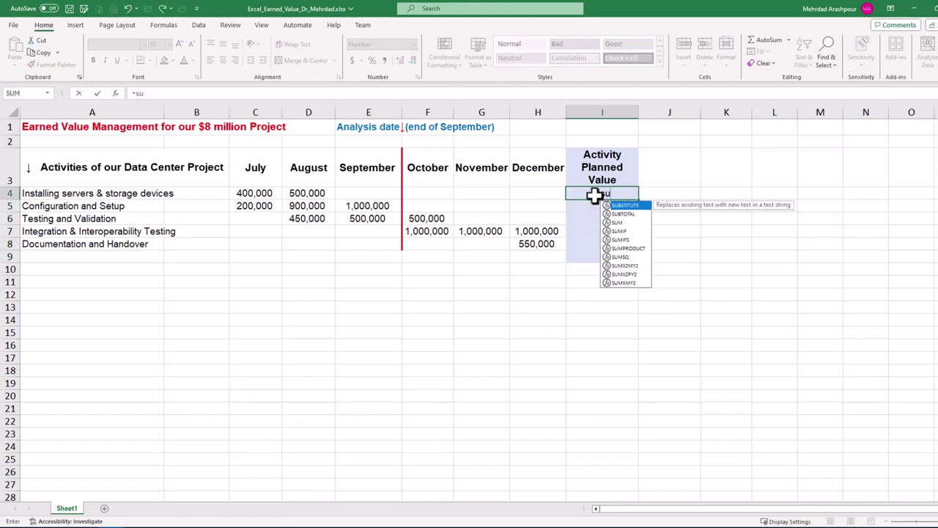
{"action": "double_click", "coordinate": [616, 206]}
{"action": "left_click_drag", "start_coordinate": [255, 193], "coordinate": [529, 198]}
{"action": "key", "text": "Return"}
{"action": "left_click", "coordinate": [619, 195]}
{"action": "left_click_drag", "start_coordinate": [638, 200], "coordinate": [635, 245]}
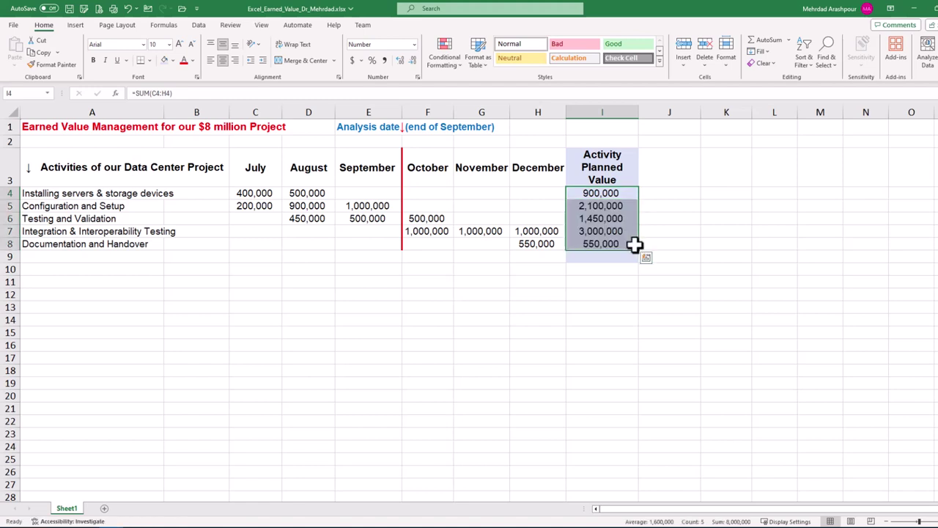
{"action": "left_click", "coordinate": [682, 267]}
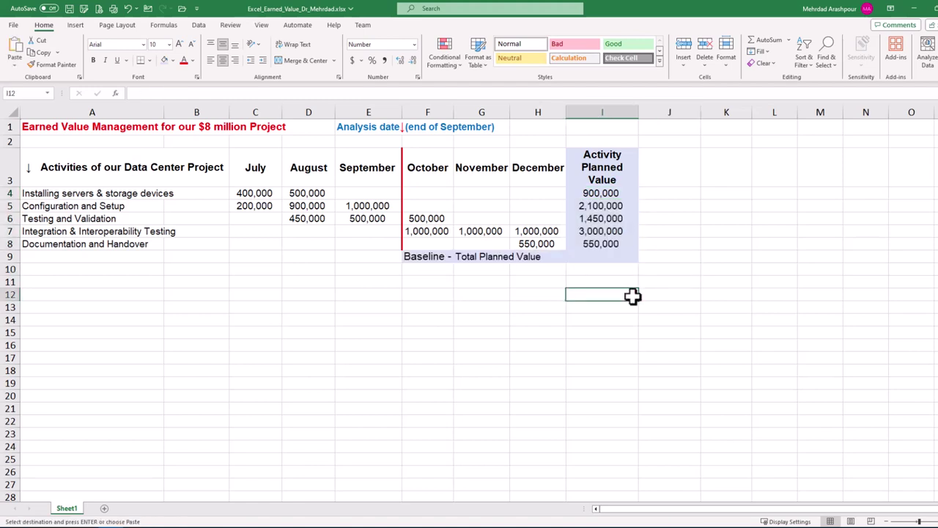
Sum I4:I8 in I9 to get the 8,000,000 baseline total.
{"action": "left_click", "coordinate": [591, 258]}
{"action": "type", "text": "=sum"}
{"action": "key", "text": "Tab"}
{"action": "left_click_drag", "start_coordinate": [607, 192], "coordinate": [612, 242]}
{"action": "key", "text": "Return"}
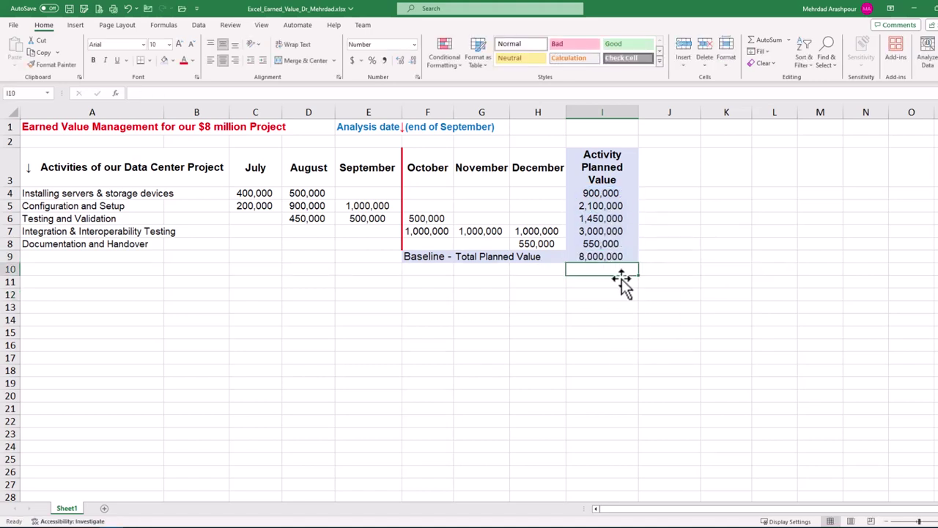
{"action": "left_click", "coordinate": [618, 256]}
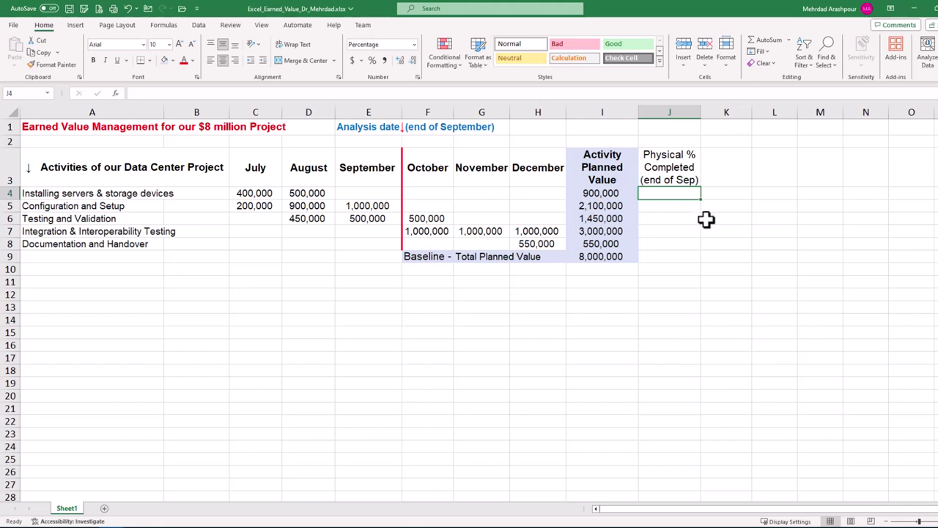
Enter 100, 80, 35, 10 and 0 as the percent complete in J4:J8.
{"action": "type", "text": "100"}
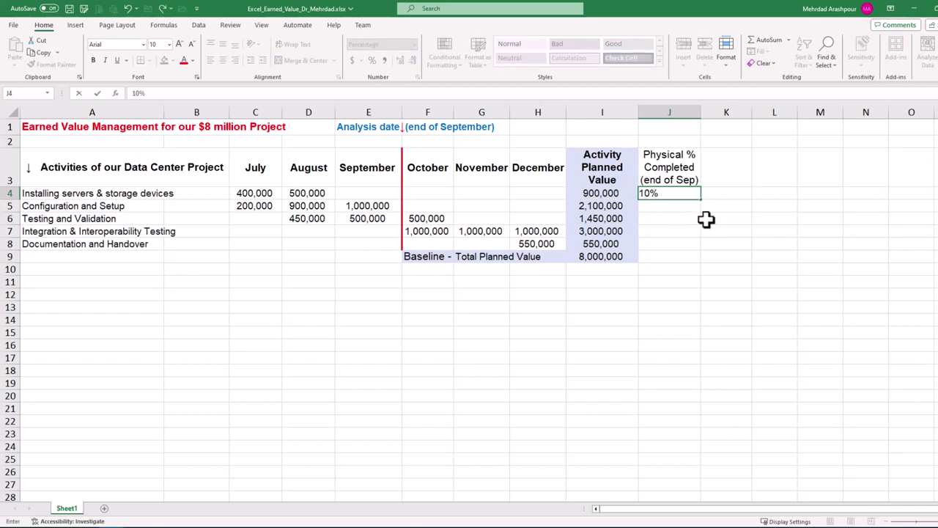
{"action": "key", "text": "Return"}
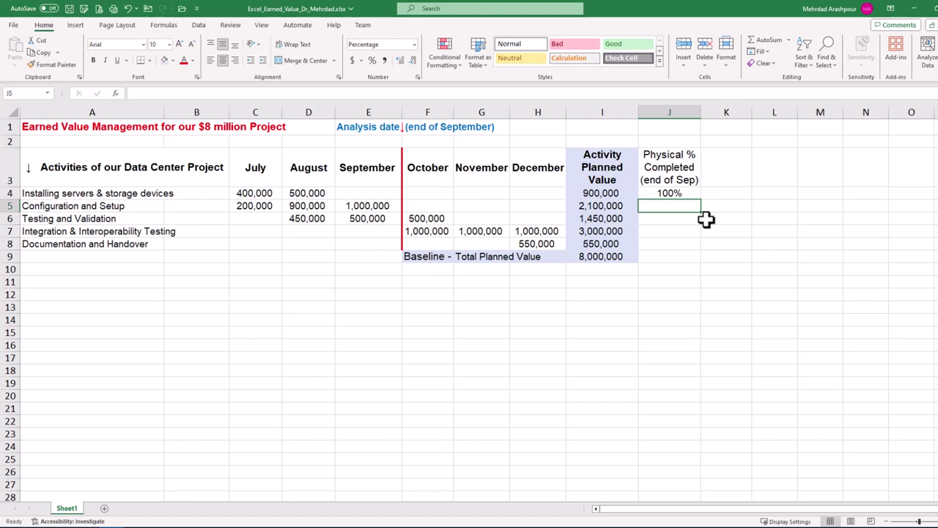
{"action": "type", "text": "80"}
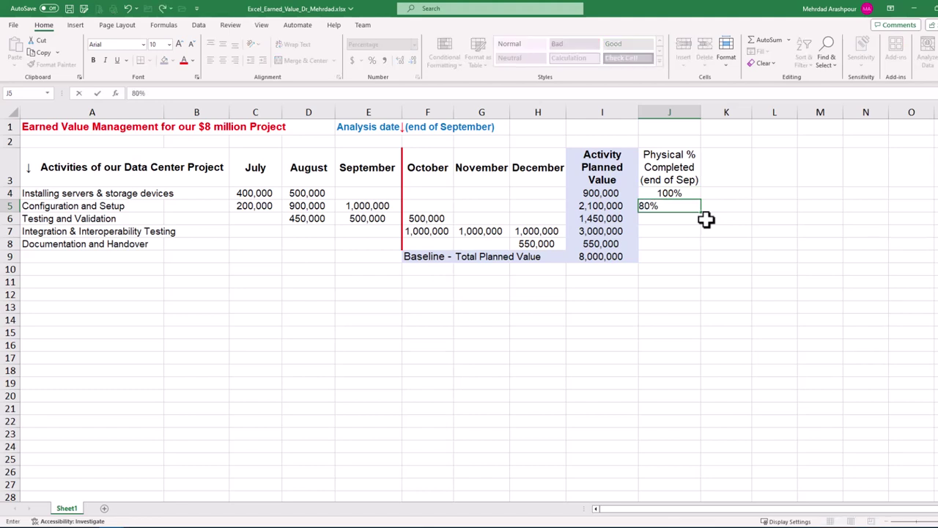
{"action": "key", "text": "Return"}
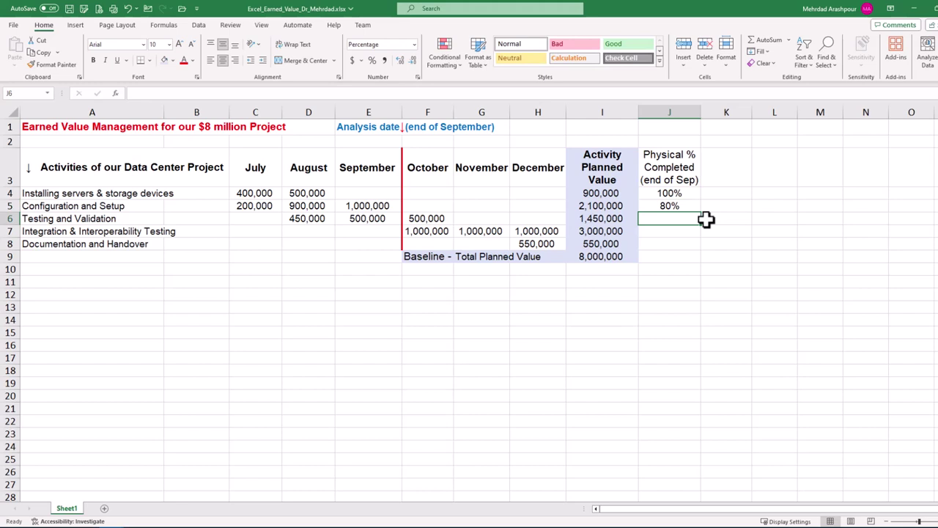
{"action": "type", "text": "3"}
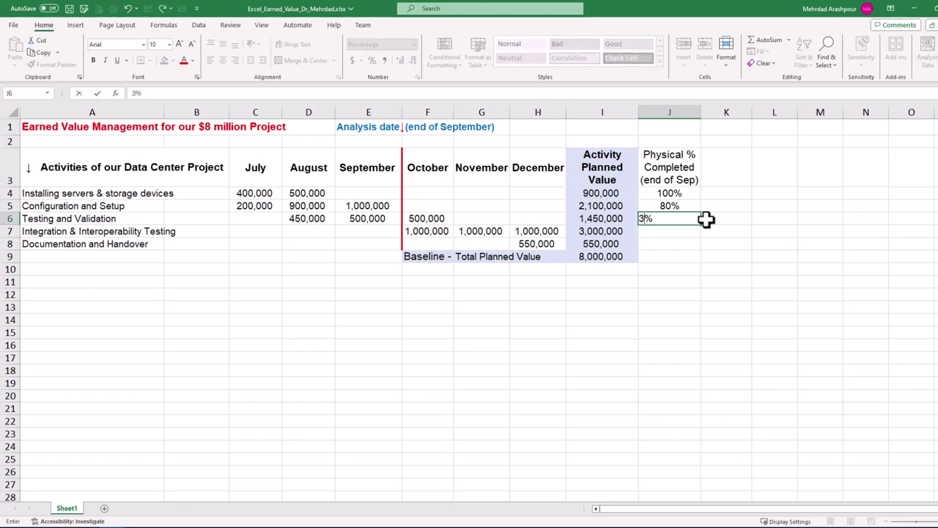
{"action": "type", "text": "5"}
{"action": "key", "text": "Return"}
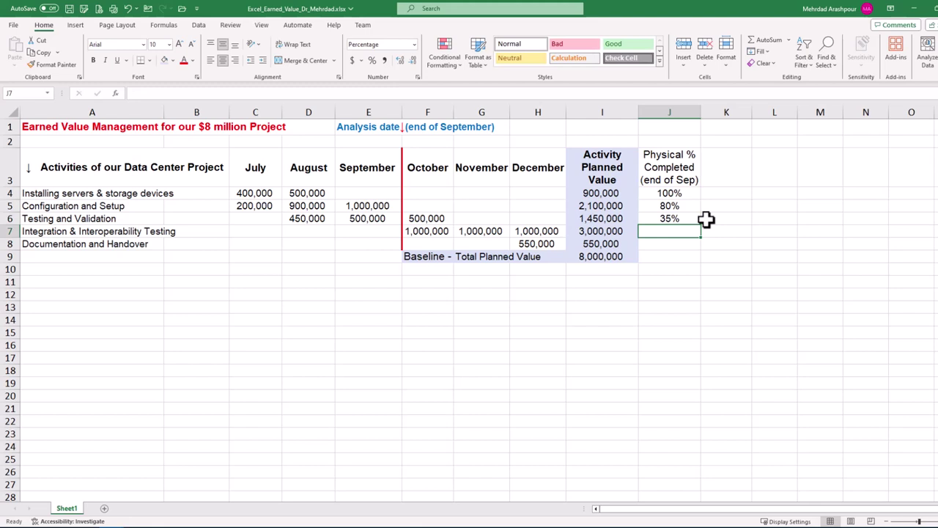
{"action": "type", "text": "10"}
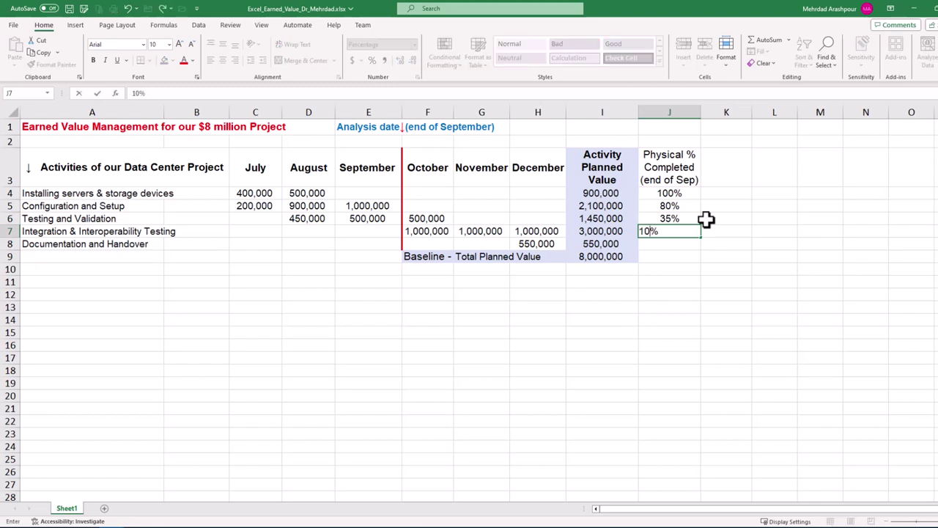
{"action": "key", "text": "Return"}
{"action": "type", "text": "0"}
{"action": "key", "text": "Return"}
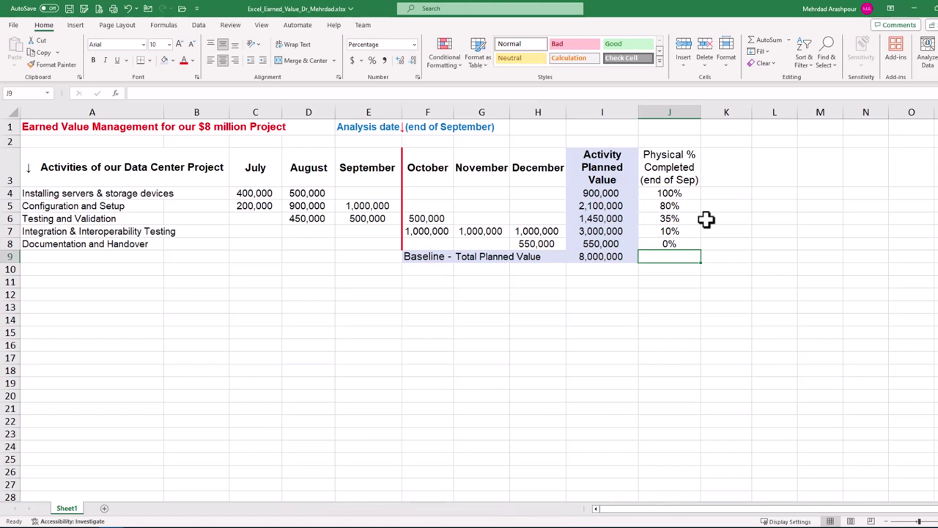
Paste the Actual Cost (end of September) heading in J1 and $4,100,000 in J2.
{"action": "left_click", "coordinate": [669, 124]}
{"action": "type", "text": "Actual Cost (end of September)"}
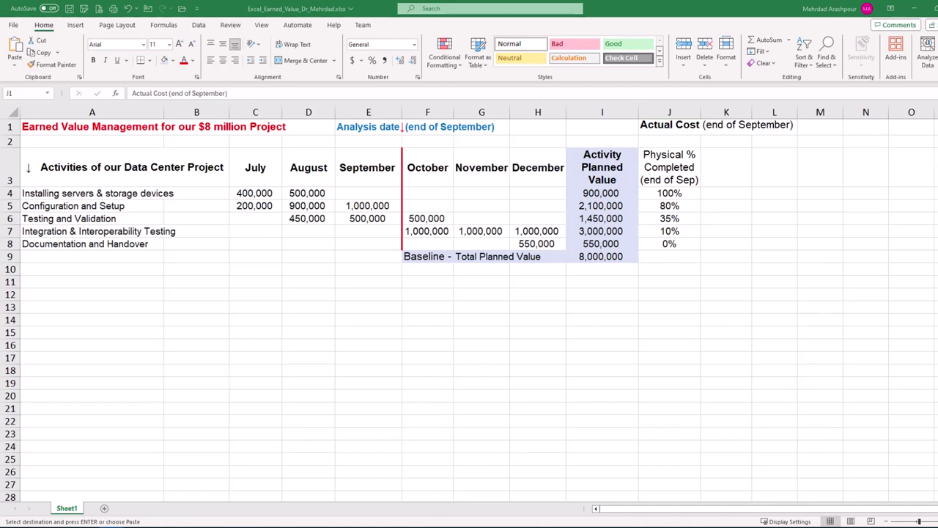
{"action": "left_click", "coordinate": [687, 141]}
{"action": "type", "text": "$4,100,000"}
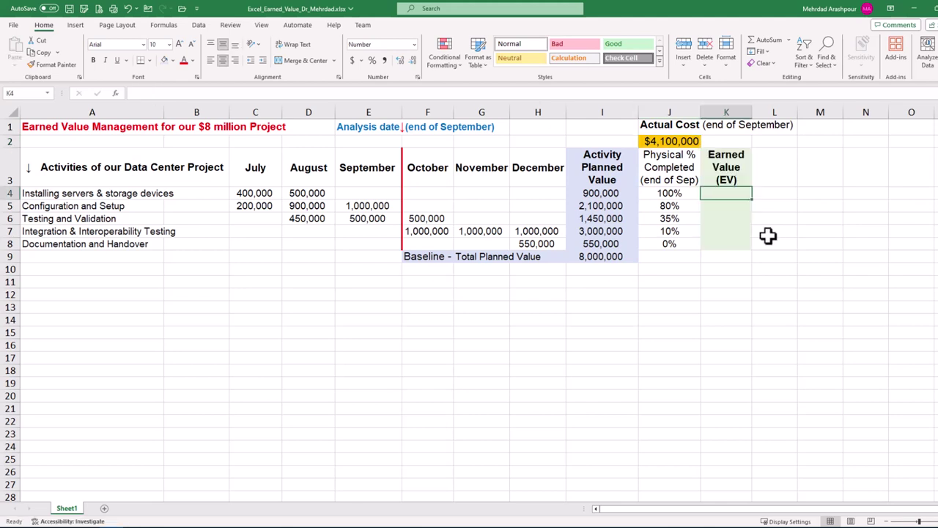
Enter =J4*I4 in K4 (900,000) and fill the earned value formula down to K8.
{"action": "type", "text": "="}
{"action": "left_click", "coordinate": [670, 194]}
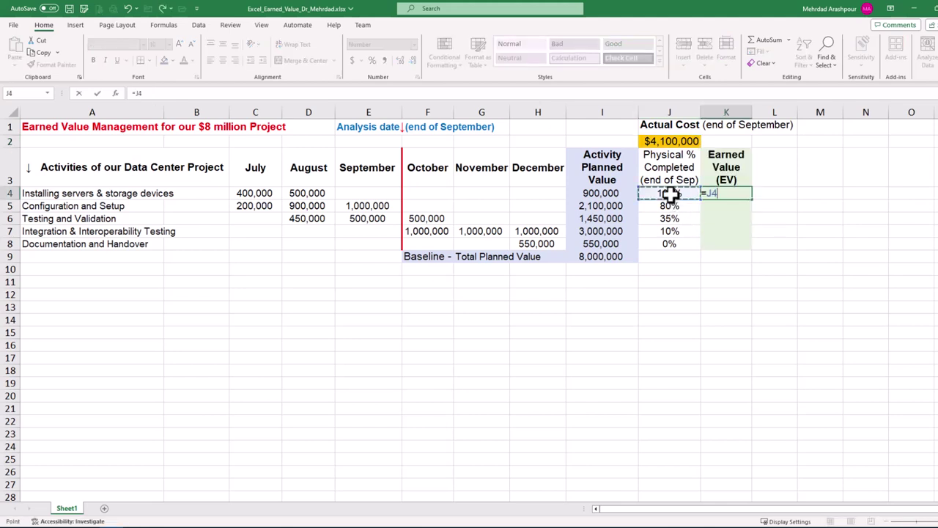
{"action": "type", "text": "*"}
{"action": "left_click", "coordinate": [616, 193]}
{"action": "key", "text": "Return"}
{"action": "left_click", "coordinate": [740, 194]}
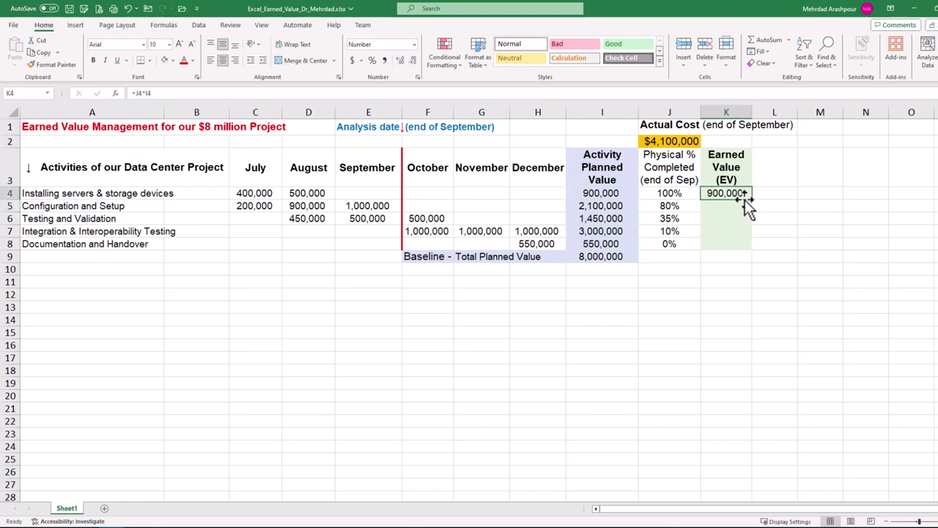
{"action": "left_click_drag", "start_coordinate": [750, 201], "coordinate": [754, 249]}
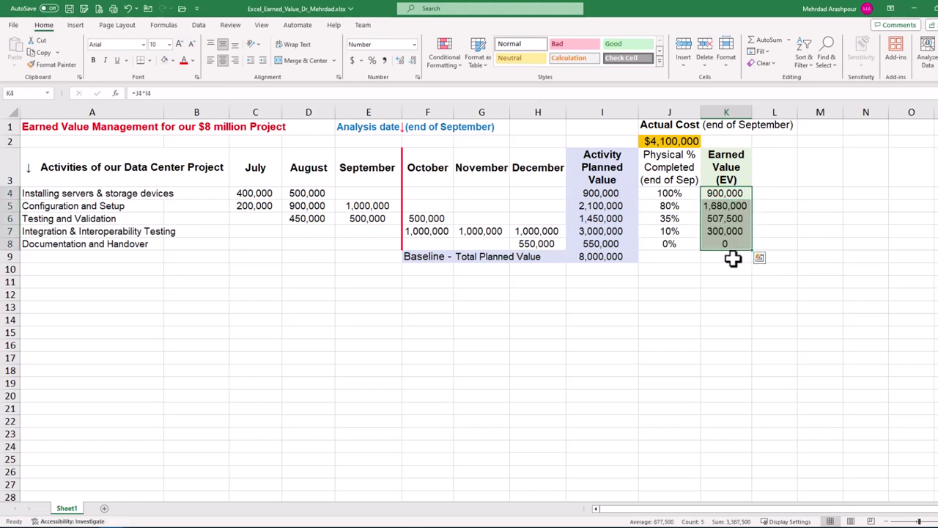
Sum K4:K8 in K9 for a total earned value of 3,387,500.
{"action": "left_click", "coordinate": [732, 257]}
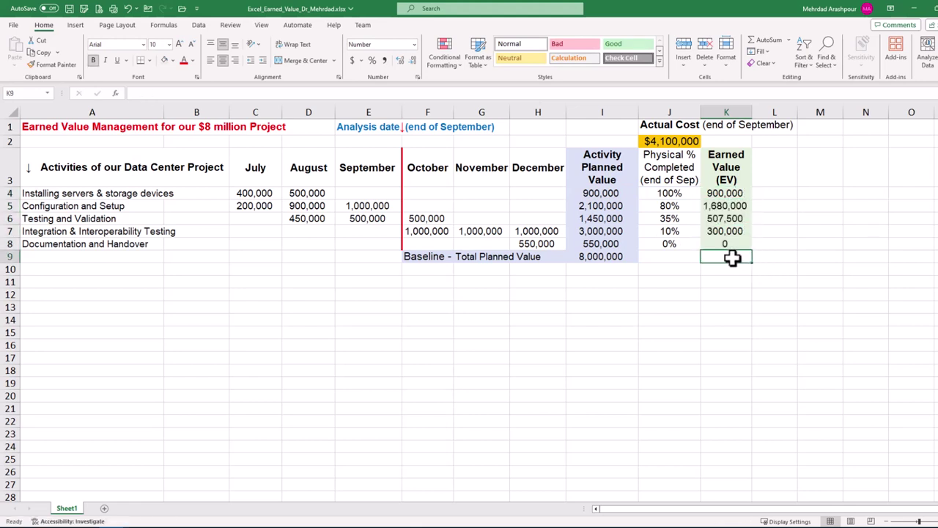
{"action": "type", "text": "="}
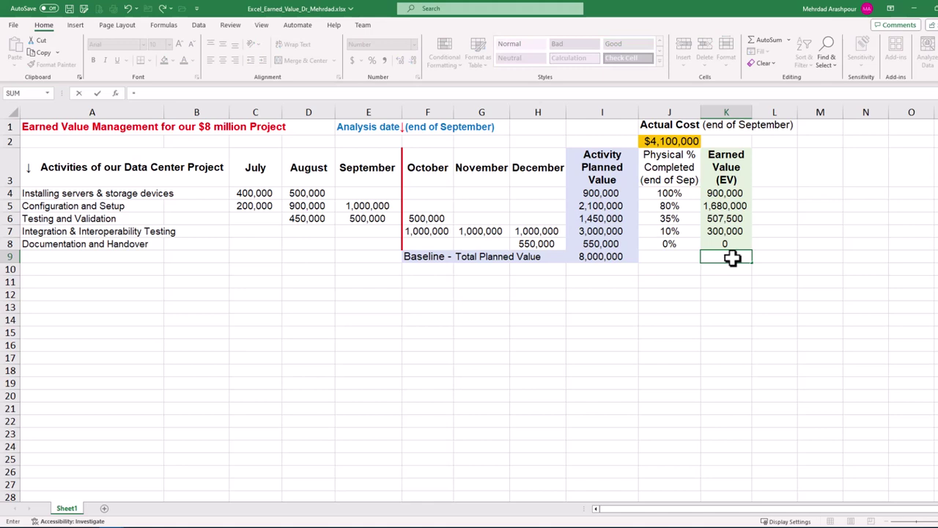
{"action": "type", "text": "sum"}
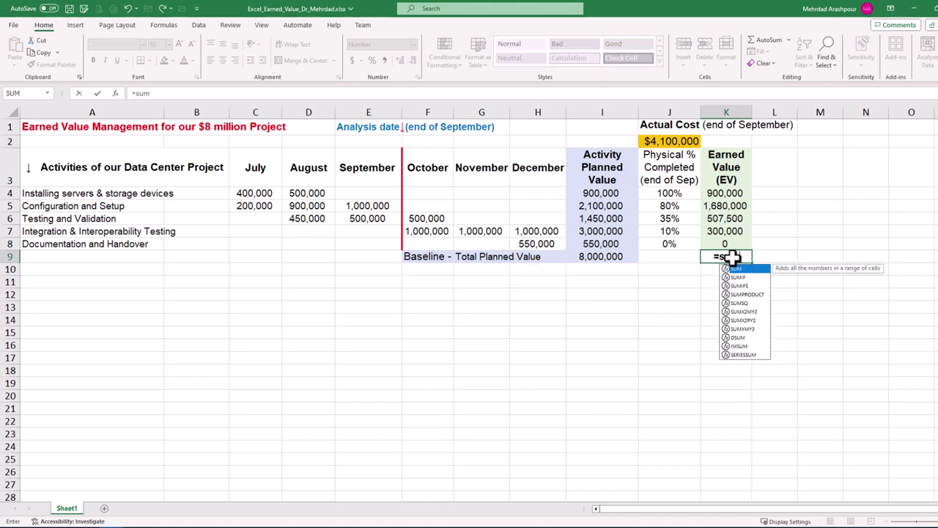
{"action": "double_click", "coordinate": [737, 269]}
{"action": "left_click_drag", "start_coordinate": [726, 192], "coordinate": [730, 245]}
{"action": "type", "text": ")"}
{"action": "key", "text": "Return"}
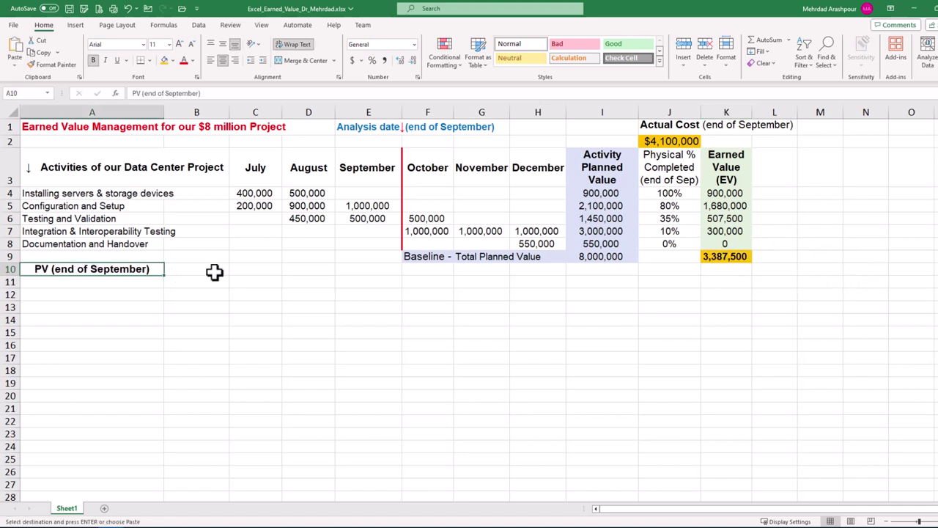
{"action": "left_click", "coordinate": [242, 268]}
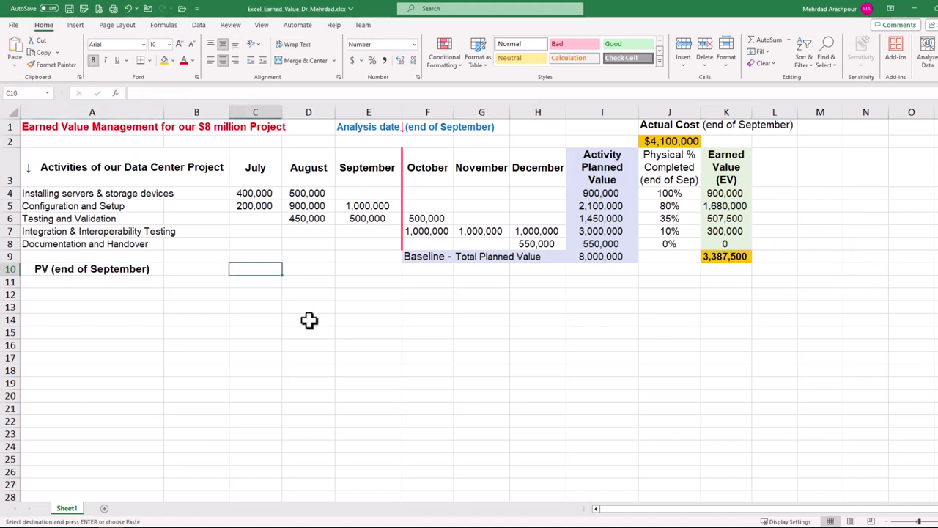
Enter =SUM(C4:E8) in C10 for a PV of 3,950,000 and fill it yellow.
{"action": "type", "text": "=sum"}
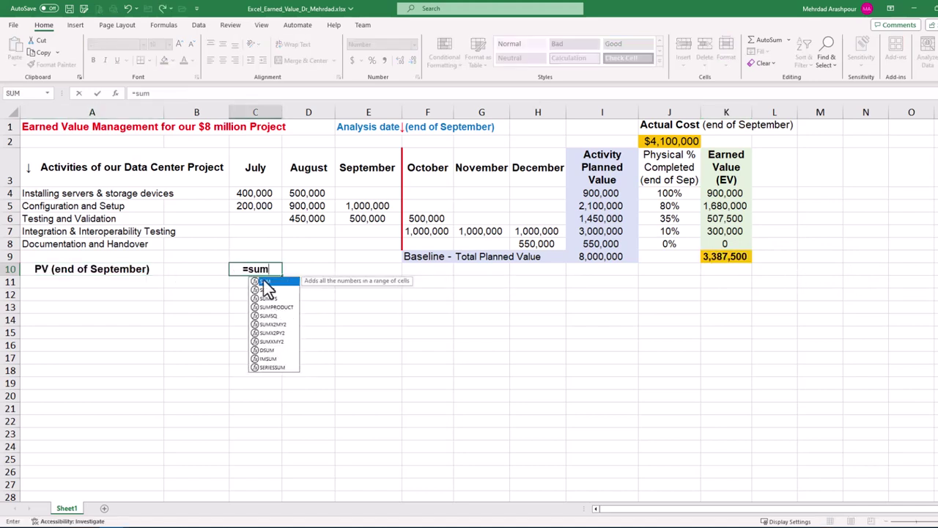
{"action": "key", "text": "Tab"}
{"action": "left_click_drag", "start_coordinate": [256, 189], "coordinate": [371, 242]}
{"action": "key", "text": "Return"}
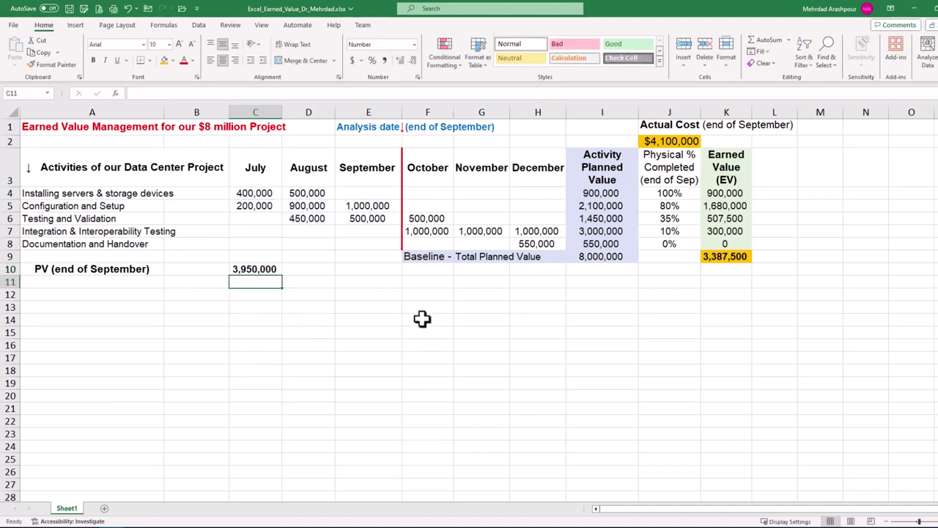
{"action": "left_click", "coordinate": [272, 268]}
{"action": "key", "text": "F4"}
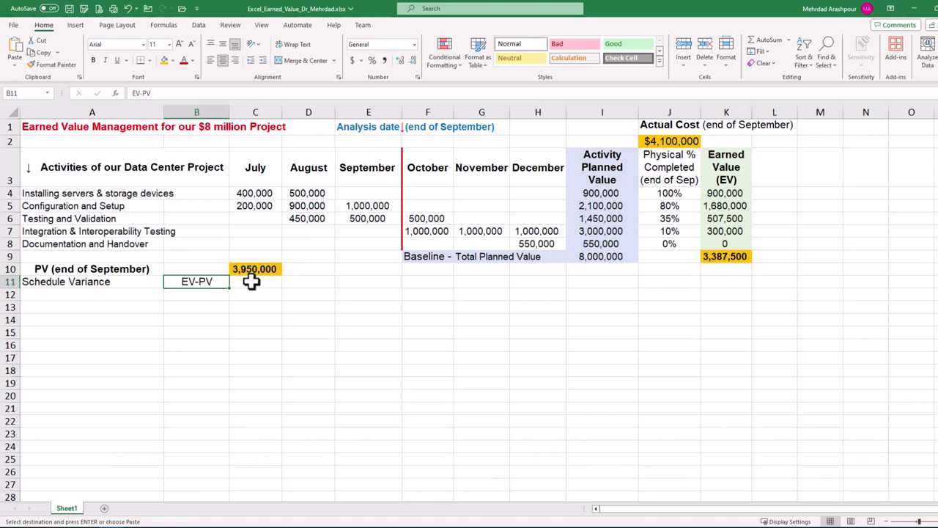
Enter =K9-C10 in C11 for a schedule variance of -562,500.
{"action": "left_click", "coordinate": [252, 283]}
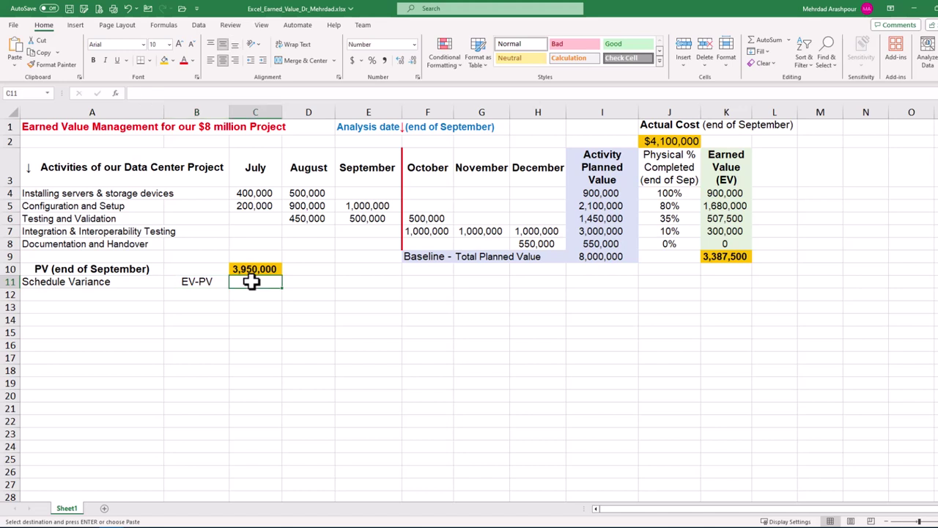
{"action": "type", "text": "="}
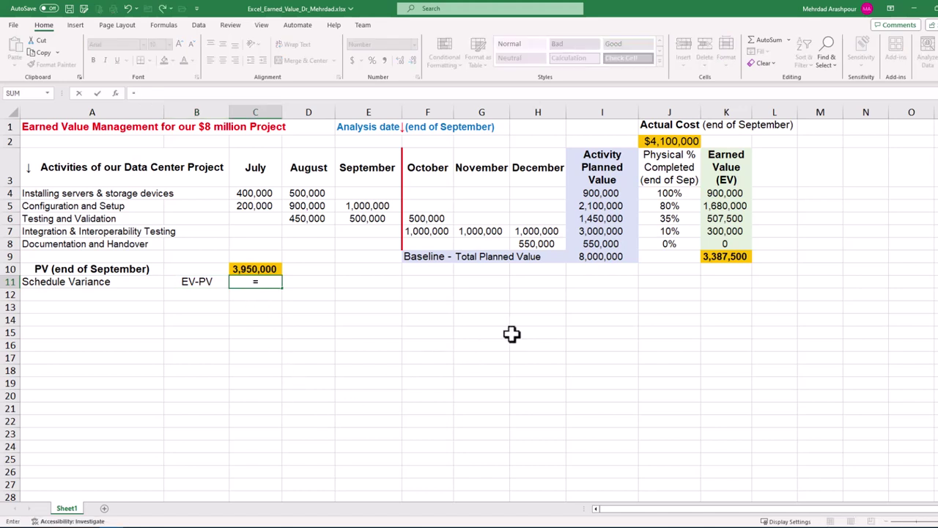
{"action": "left_click", "coordinate": [717, 256]}
{"action": "type", "text": "-"}
{"action": "left_click", "coordinate": [269, 271]}
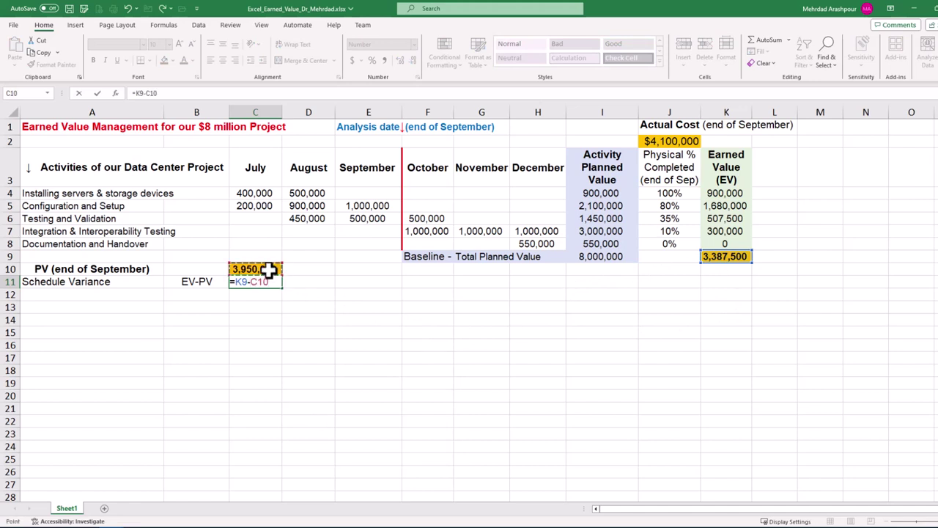
{"action": "key", "text": "Return"}
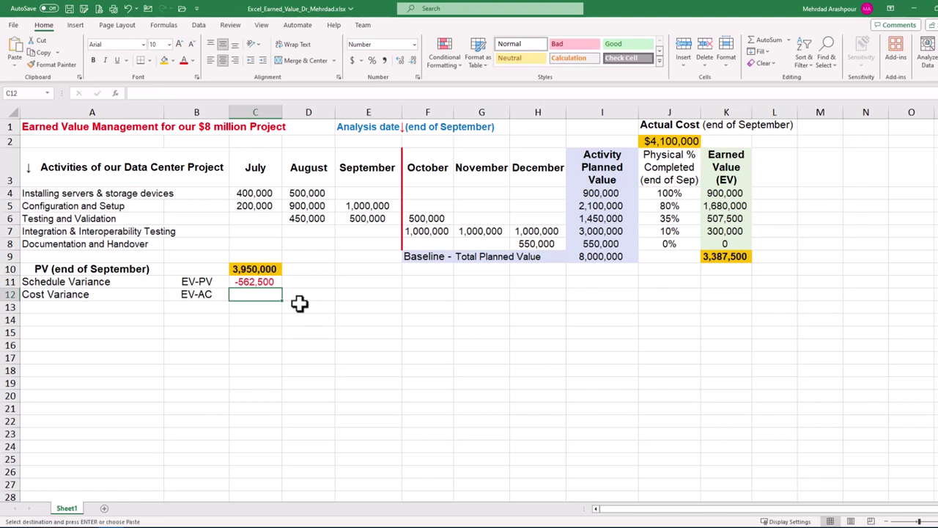
Enter =K9-J2 in C12 for a cost variance of -712,500.
{"action": "type", "text": "="}
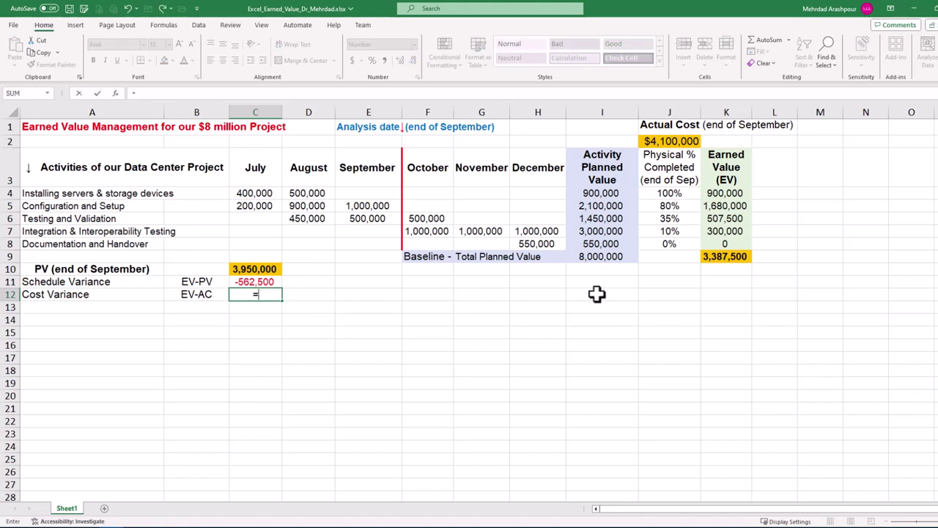
{"action": "left_click", "coordinate": [746, 255]}
{"action": "type", "text": "-"}
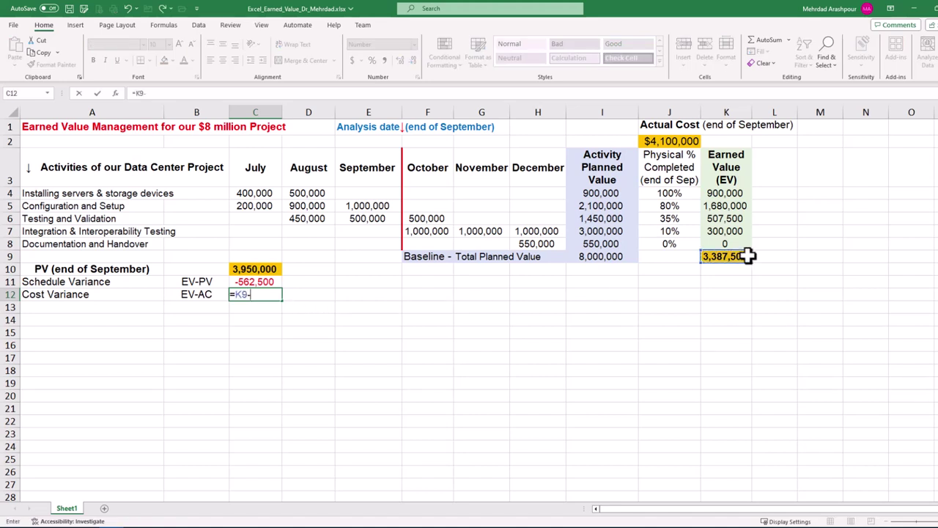
{"action": "left_click", "coordinate": [672, 147]}
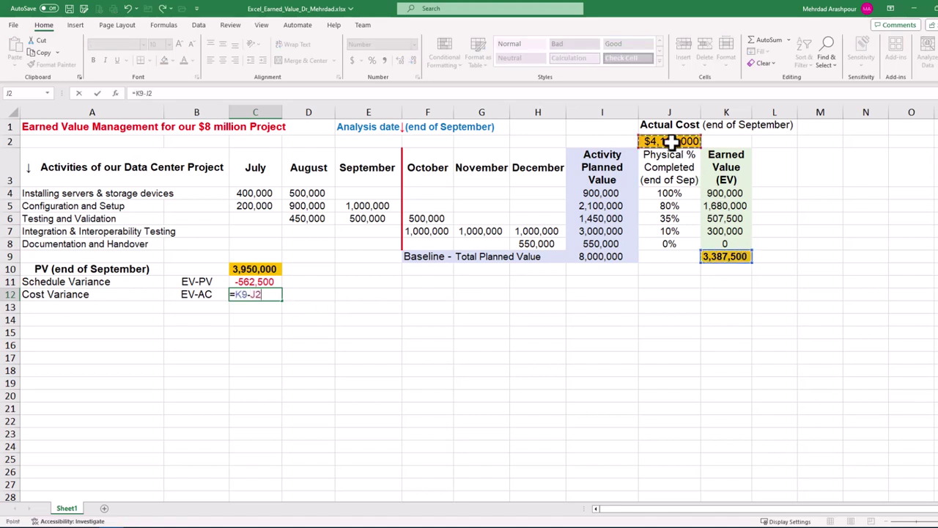
{"action": "key", "text": "Return"}
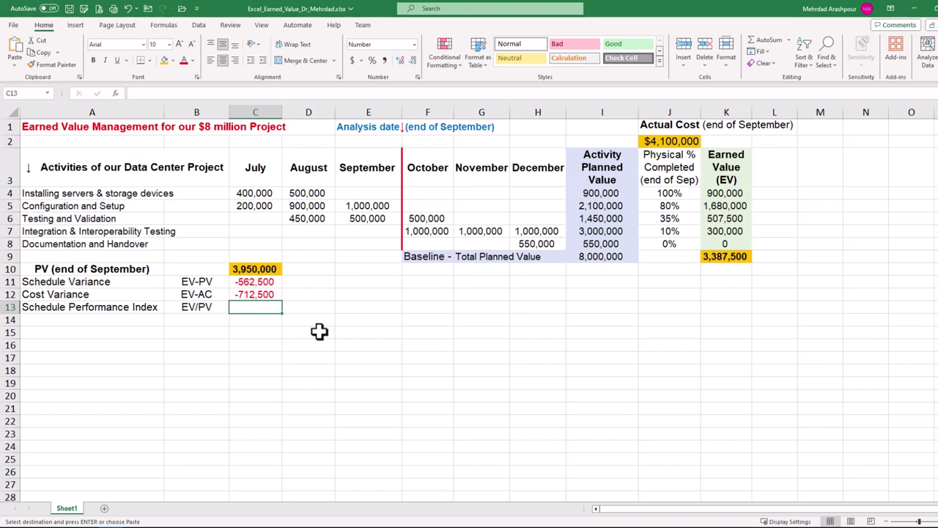
Enter =K9/C10 in C13 for a schedule performance index of 0.86.
{"action": "type", "text": "="}
{"action": "left_click", "coordinate": [721, 258]}
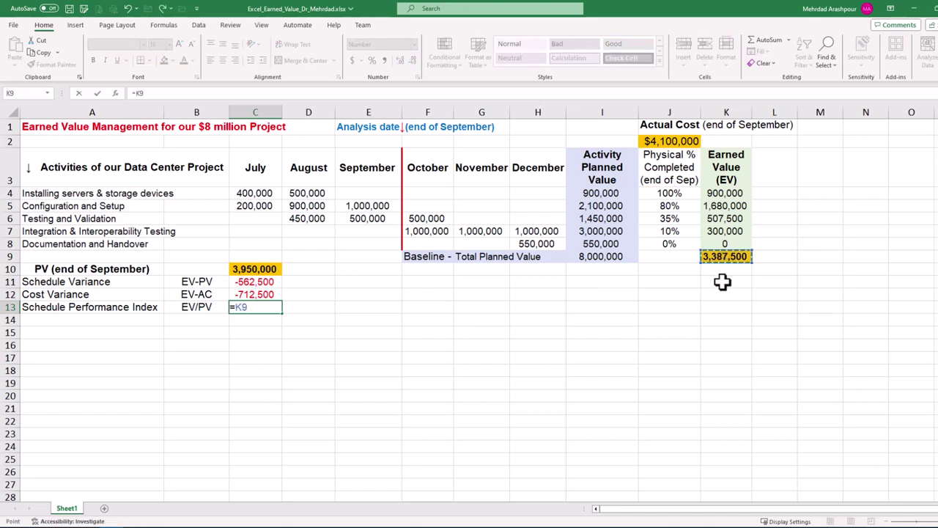
{"action": "type", "text": "/"}
{"action": "left_click", "coordinate": [250, 269]}
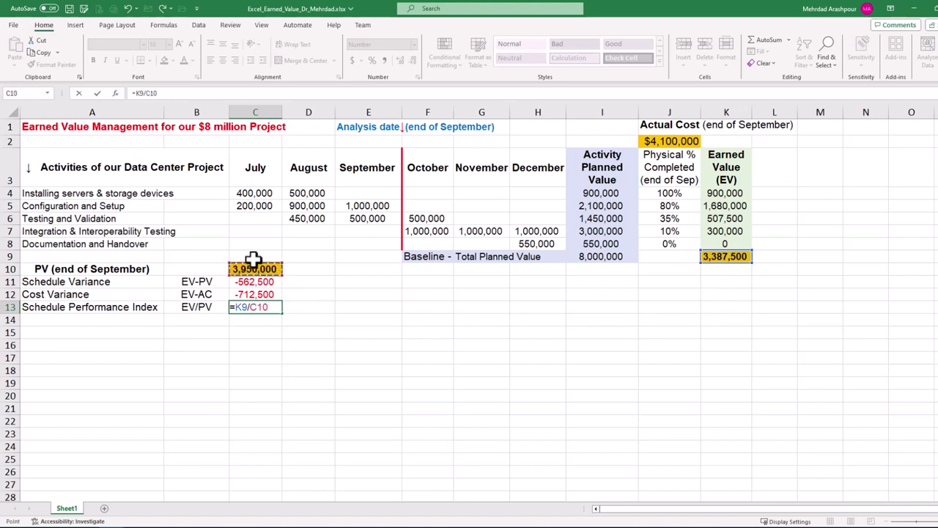
{"action": "key", "text": "Return"}
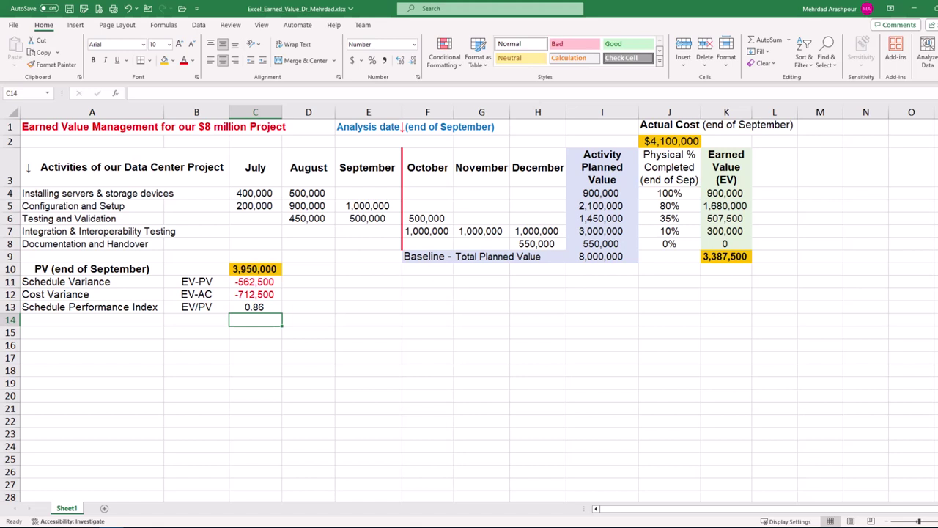
Enter =K9/J2 in C14 for a cost performance index of 0.83.
{"action": "key", "text": "ctrl+c"}
{"action": "left_click", "coordinate": [251, 320]}
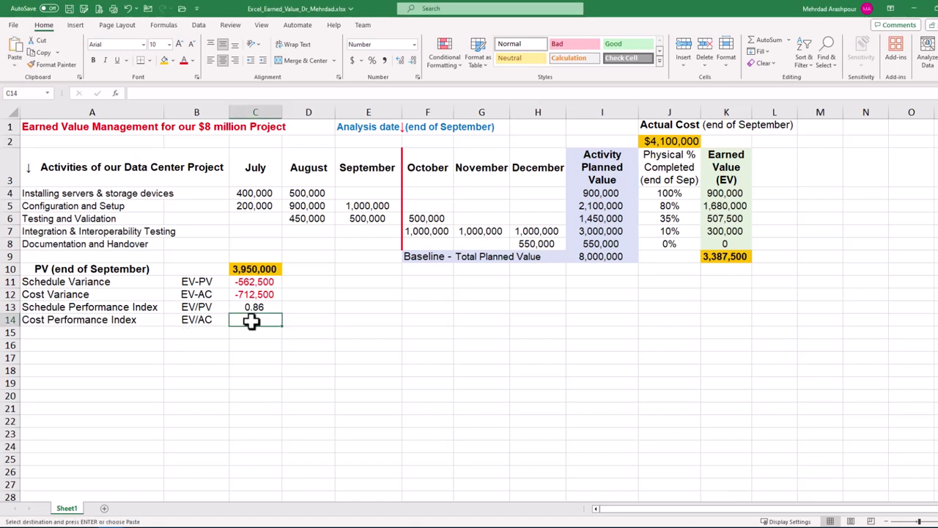
{"action": "type", "text": "="}
{"action": "left_click", "coordinate": [712, 256]}
{"action": "type", "text": "/"}
{"action": "left_click", "coordinate": [645, 140]}
{"action": "key", "text": "Return"}
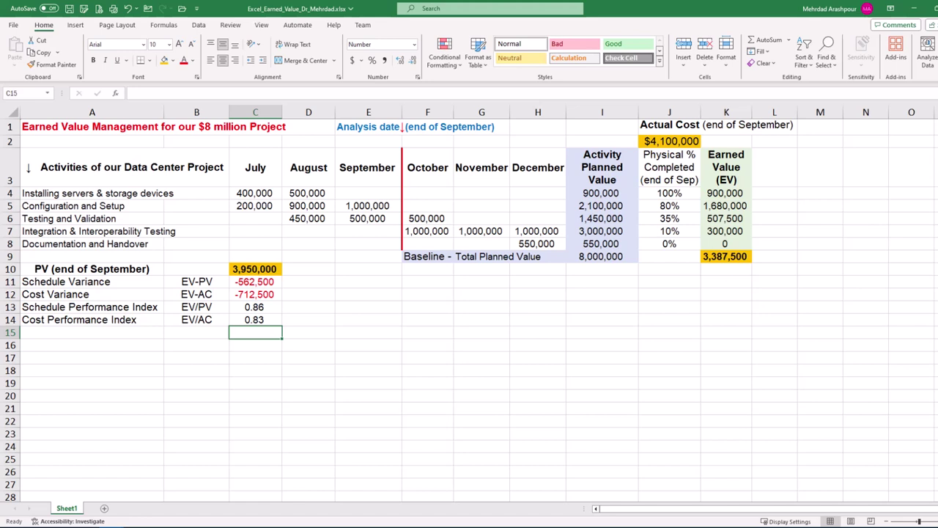
Label row 15 Estimated Time at Completion, Duration/SPI, and enter =6/C13 giving 7.00.
{"action": "key", "text": "alt+q"}
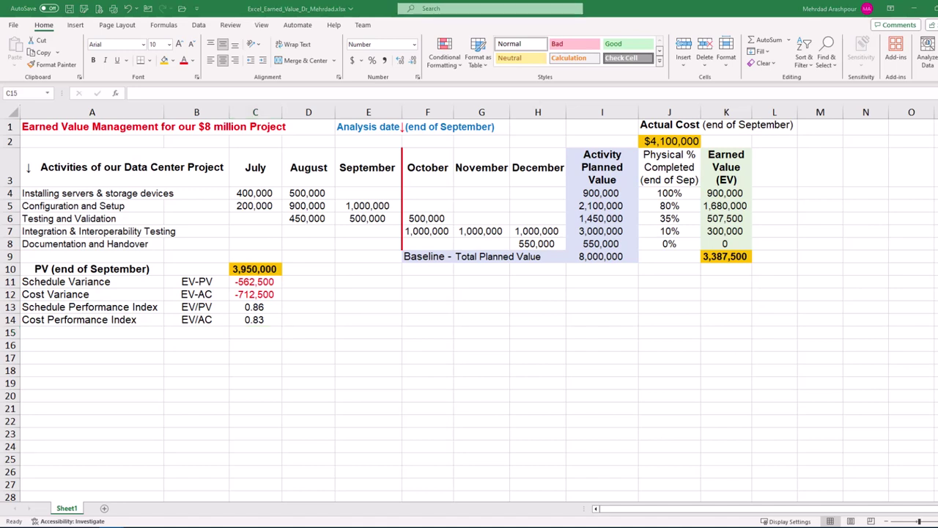
{"action": "key", "text": "ctrl+c"}
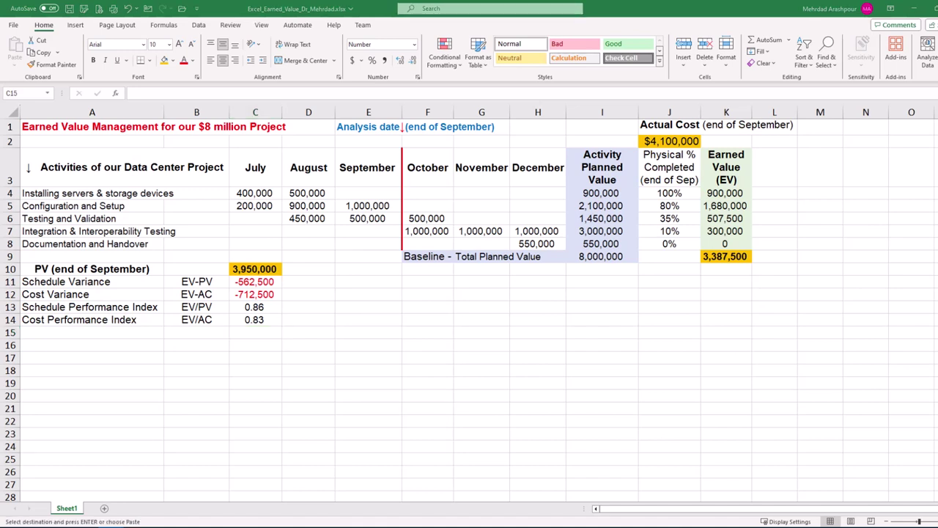
{"action": "left_click", "coordinate": [107, 331]}
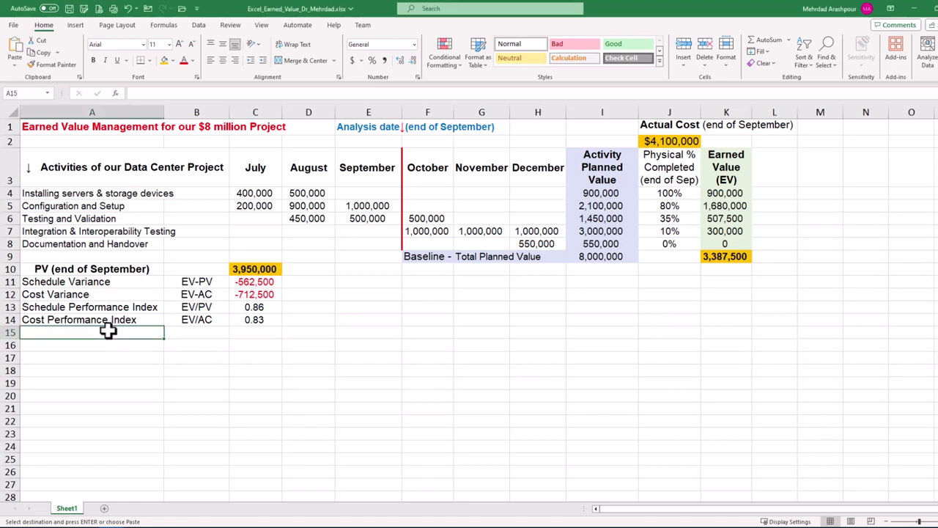
{"action": "key", "text": "ctrl+v"}
{"action": "key", "text": "Tab"}
{"action": "type", "text": "Duration/SPI"}
{"action": "key", "text": "Tab"}
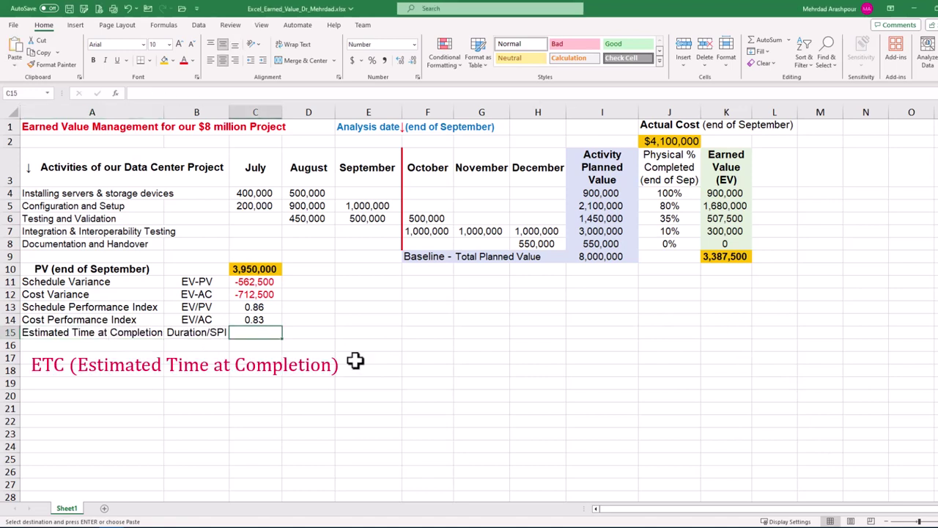
{"action": "type", "text": "=6"}
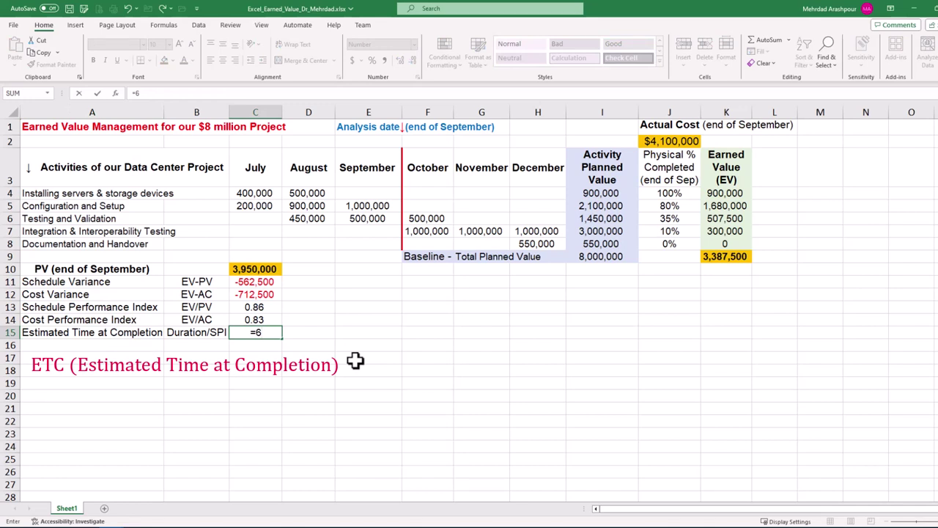
{"action": "type", "text": "/"}
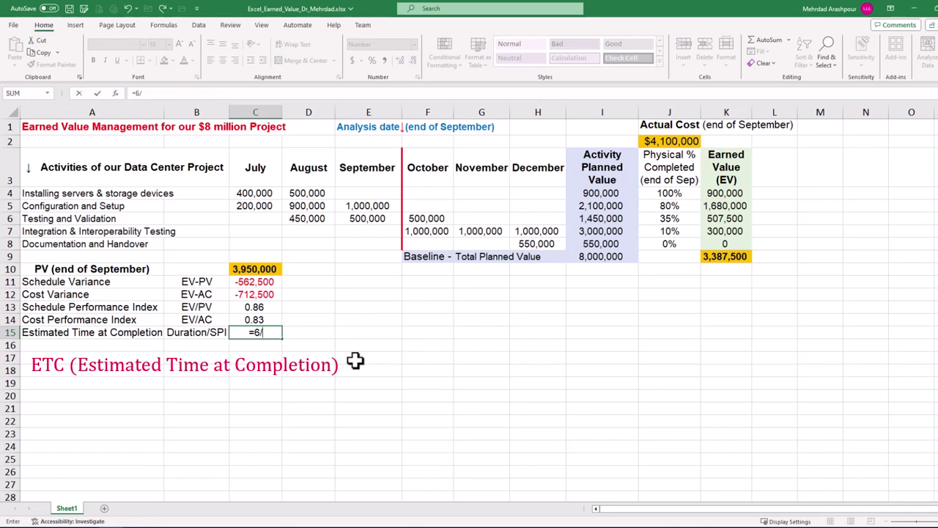
{"action": "left_click", "coordinate": [272, 307]}
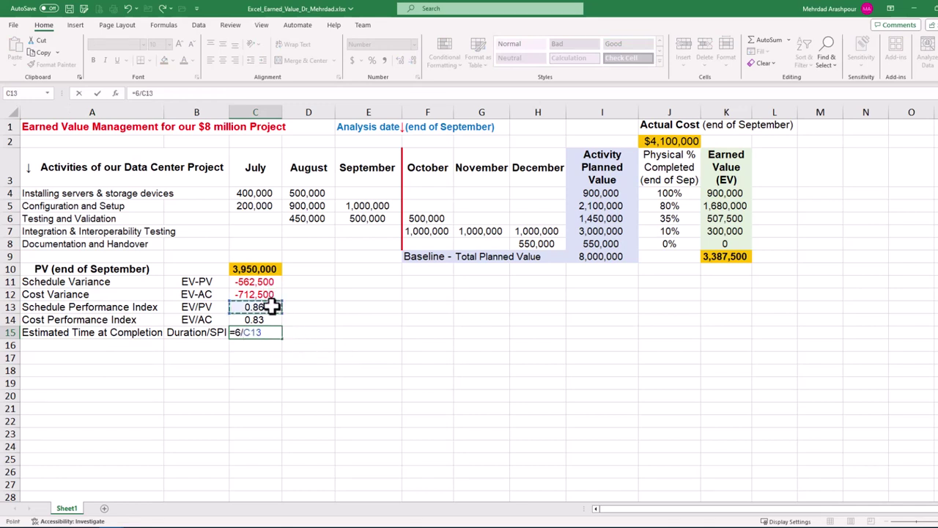
{"action": "key", "text": "Return"}
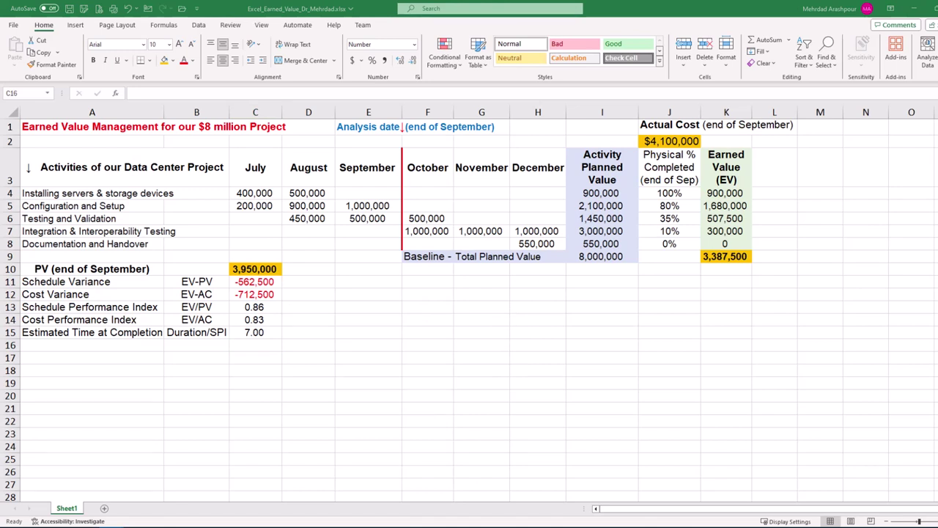
{"action": "key", "text": "ctrl+c"}
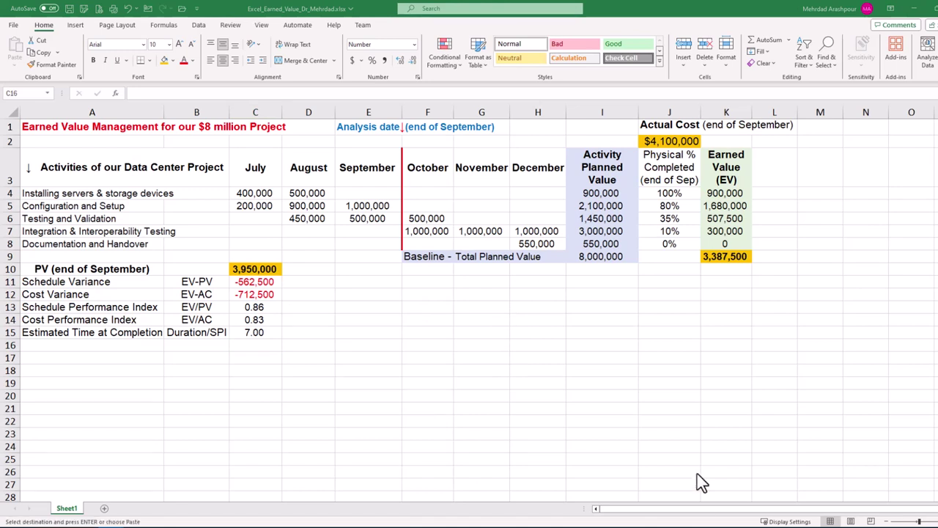
Enter =I9/C14 in C16 for a cost estimate at completion of 9,682,657.
{"action": "type", "text": "="}
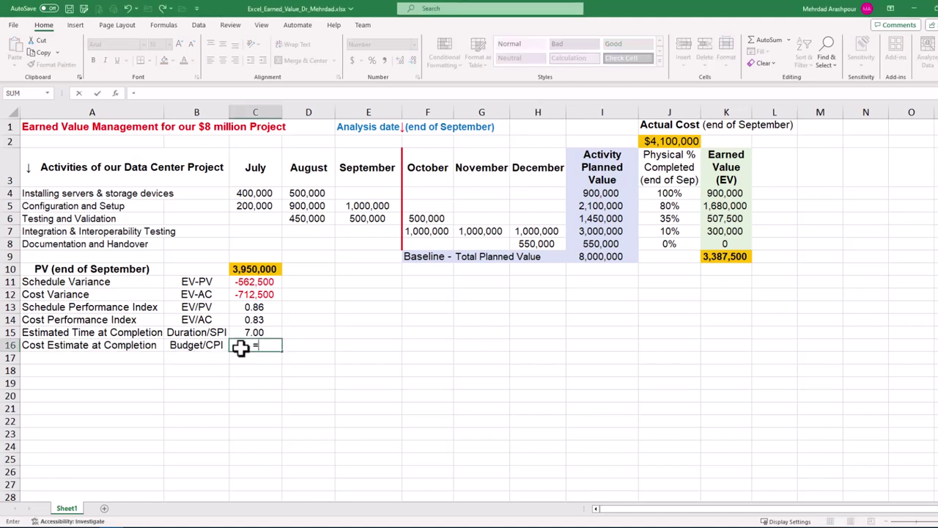
{"action": "left_click", "coordinate": [602, 255]}
{"action": "type", "text": "/"}
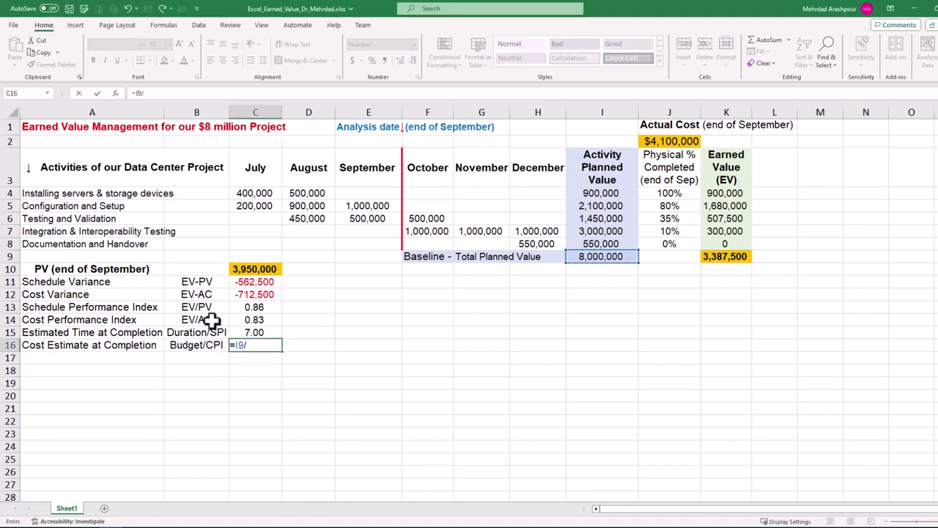
{"action": "left_click", "coordinate": [255, 320]}
{"action": "key", "text": "Return"}
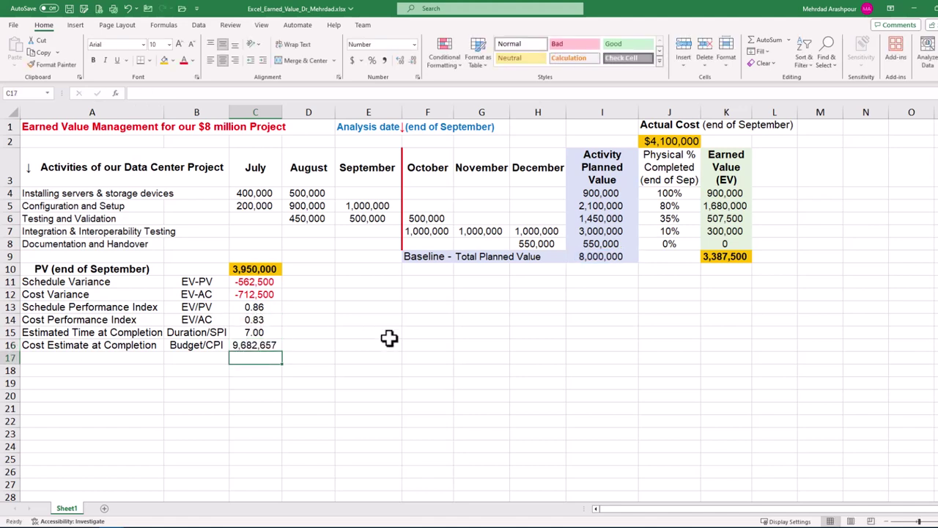